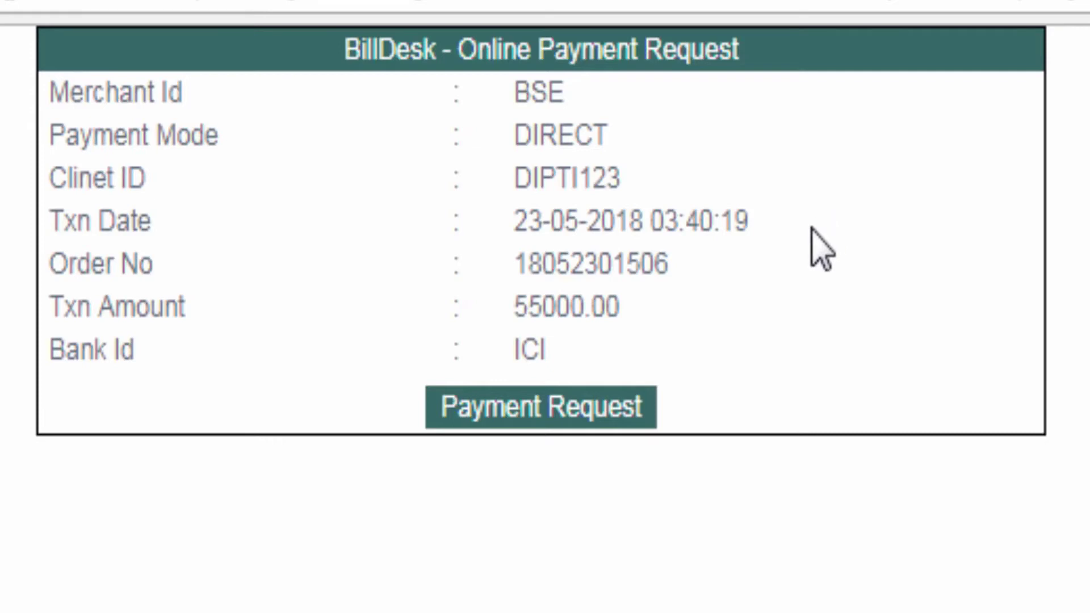
Step: Submit the 55000.00 BillDesk payment request and return to the order payment page from the confirmation email
{"action": "left_click", "coordinate": [524, 404]}
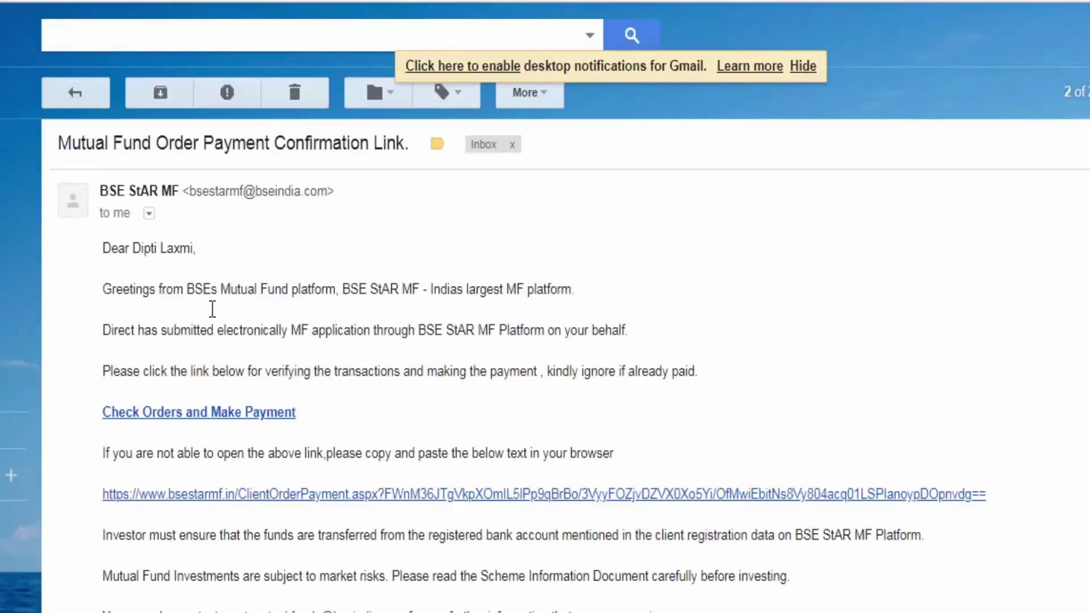
{"action": "left_click", "coordinate": [256, 415]}
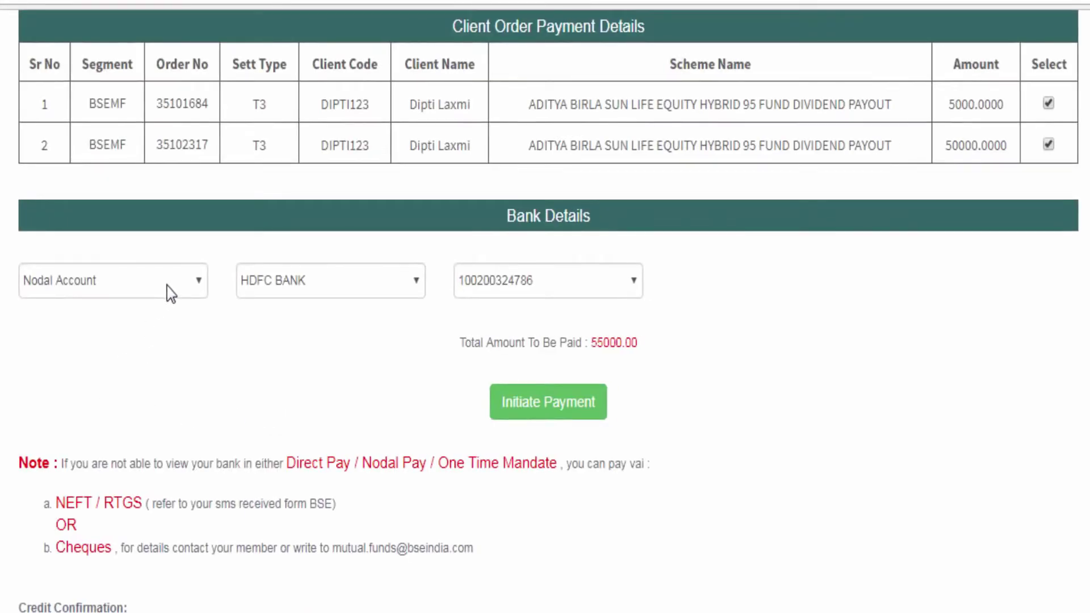
Step: Pay by One Time Mandate through ICICI Bank - Retail Net Banking with the client's account; the mandate ID list is empty
{"action": "left_click", "coordinate": [179, 285]}
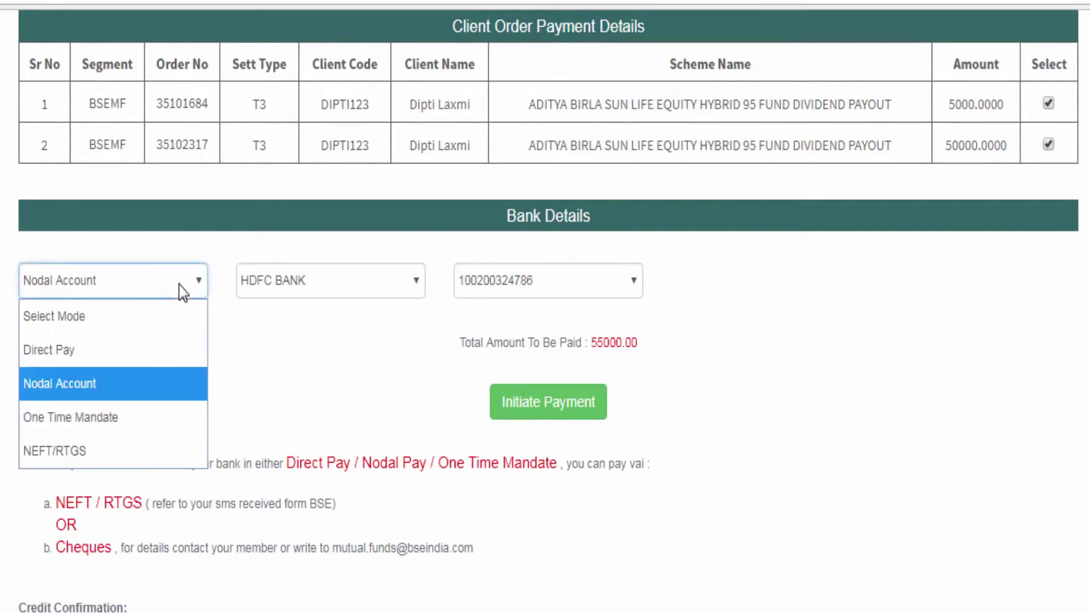
{"action": "left_click", "coordinate": [101, 417]}
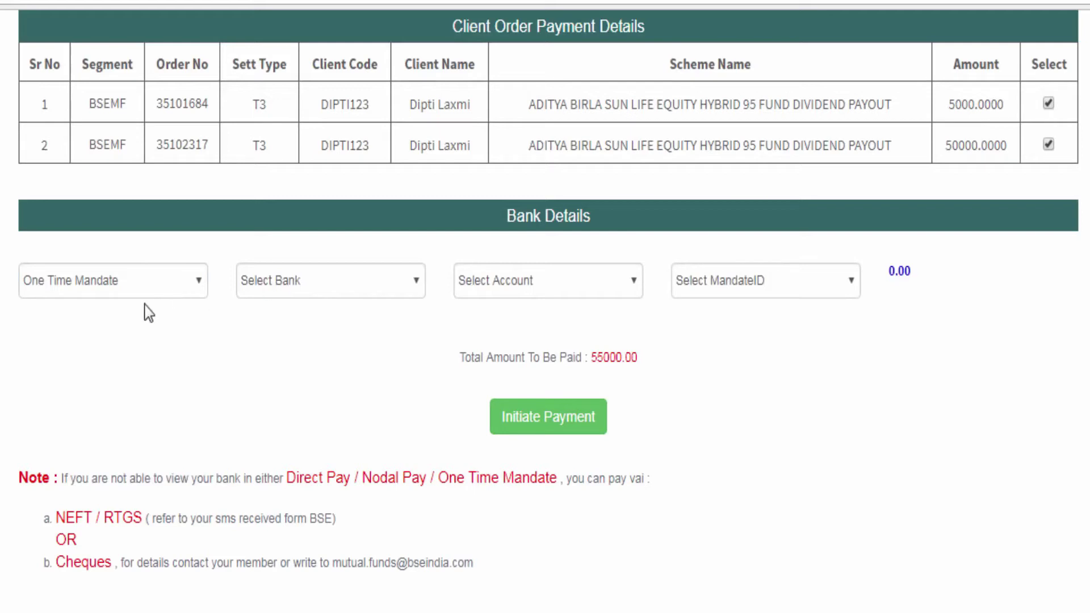
{"action": "left_click", "coordinate": [321, 290]}
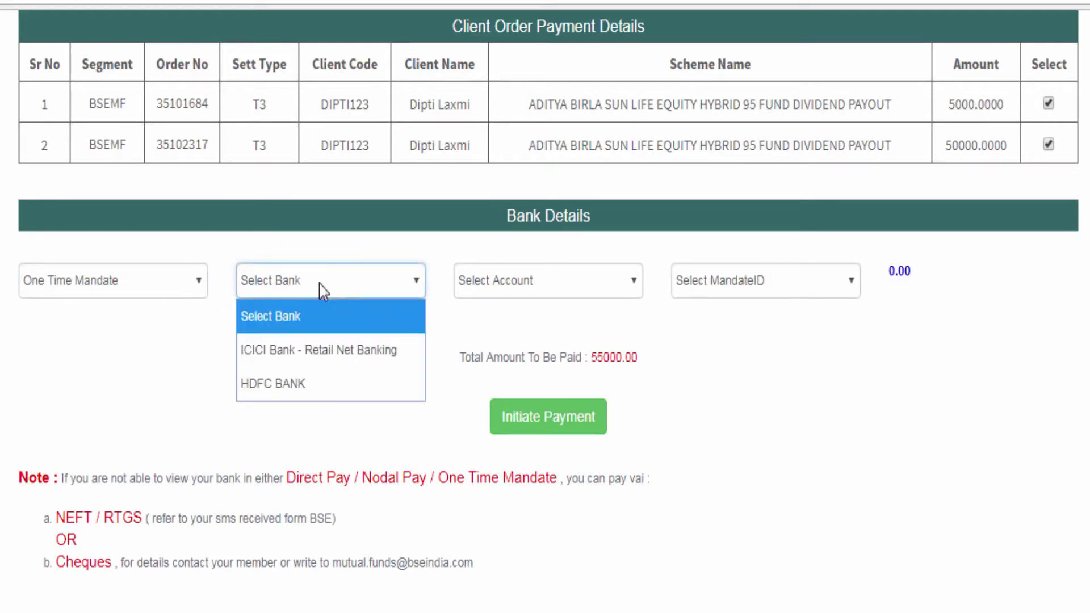
{"action": "left_click", "coordinate": [308, 356]}
{"action": "left_click", "coordinate": [493, 286]}
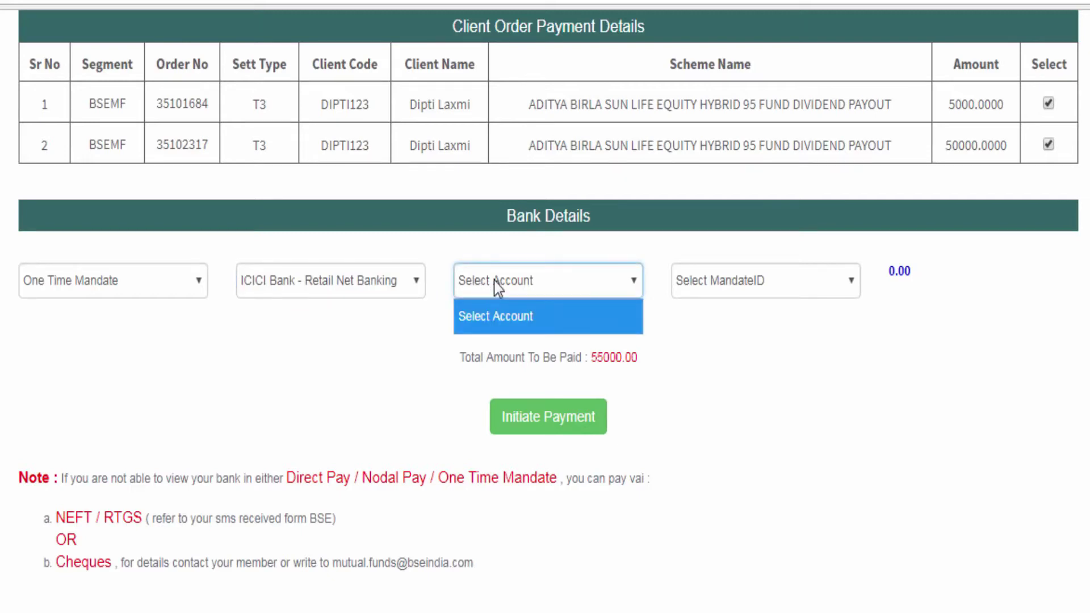
{"action": "left_click", "coordinate": [490, 356]}
{"action": "left_click", "coordinate": [792, 279]}
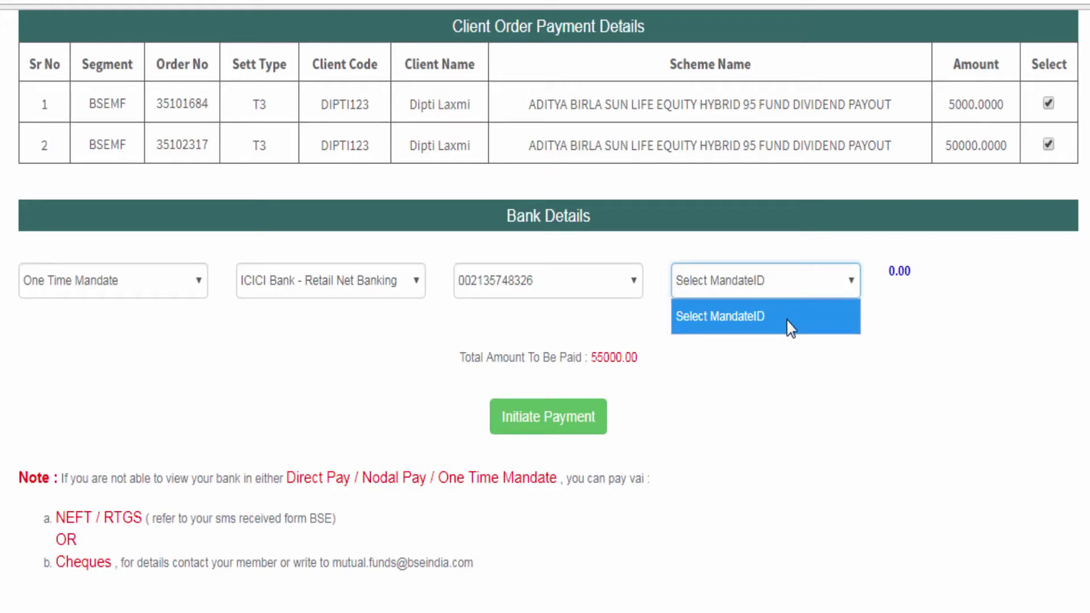
{"action": "left_click", "coordinate": [813, 405]}
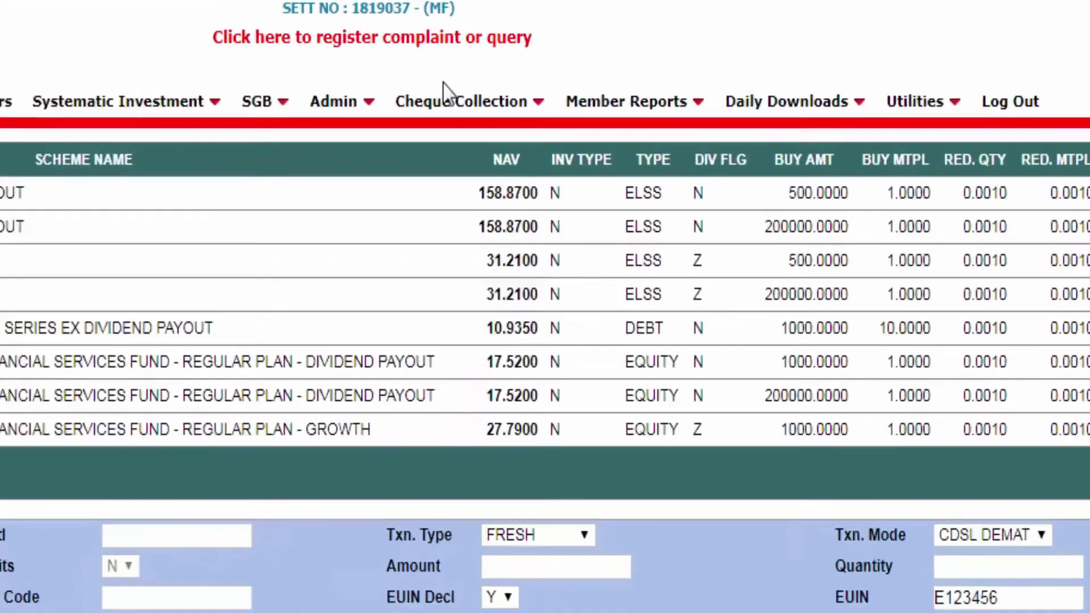
Step: In Cheque Collection Entry, look up the client by code and load the pending 5000.00 AXIS MUTUAL FUND order
{"action": "mouse_move", "coordinate": [448, 99]}
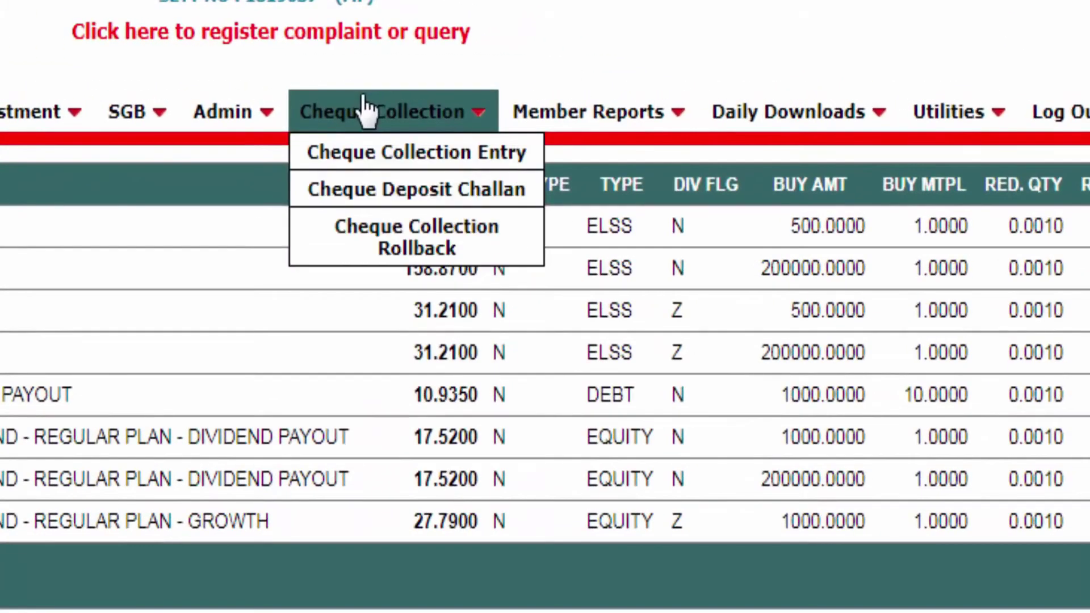
{"action": "left_click", "coordinate": [357, 162]}
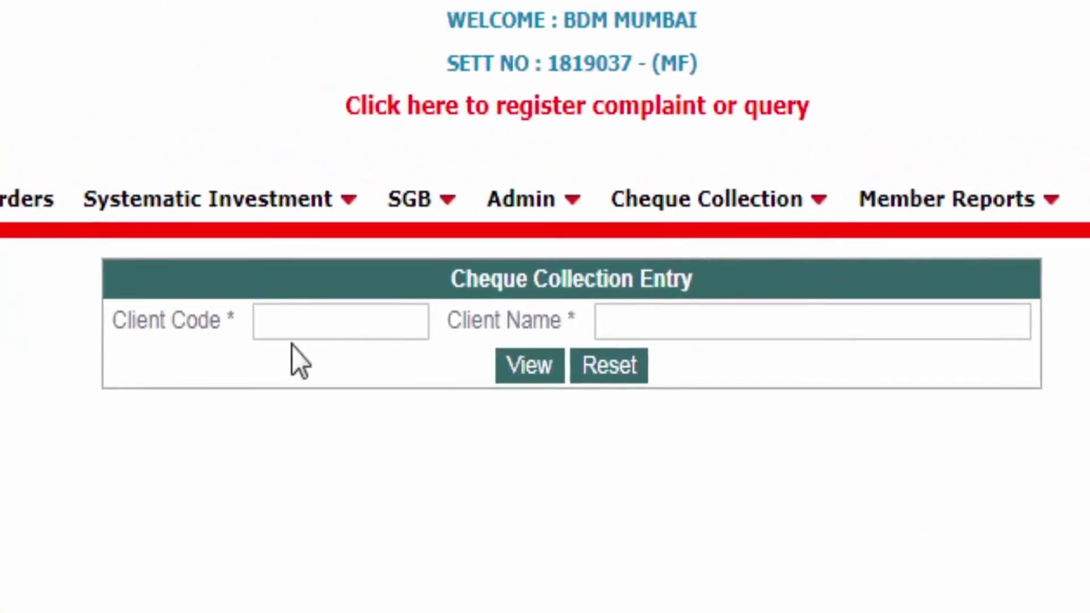
{"action": "left_click", "coordinate": [304, 319]}
{"action": "type", "text": "gavin"}
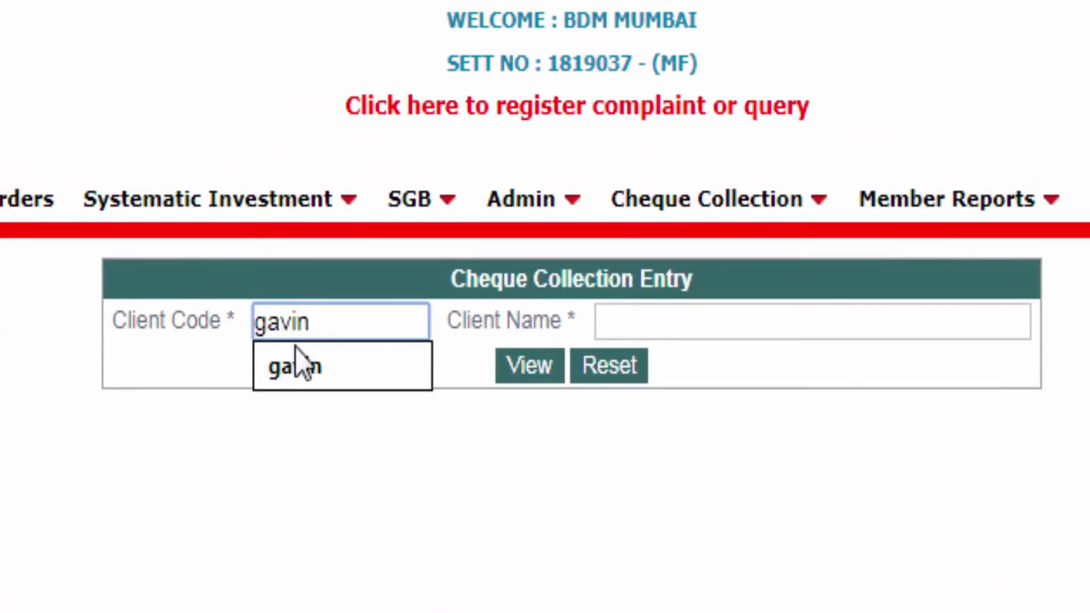
{"action": "left_click", "coordinate": [296, 351]}
{"action": "left_click", "coordinate": [548, 370]}
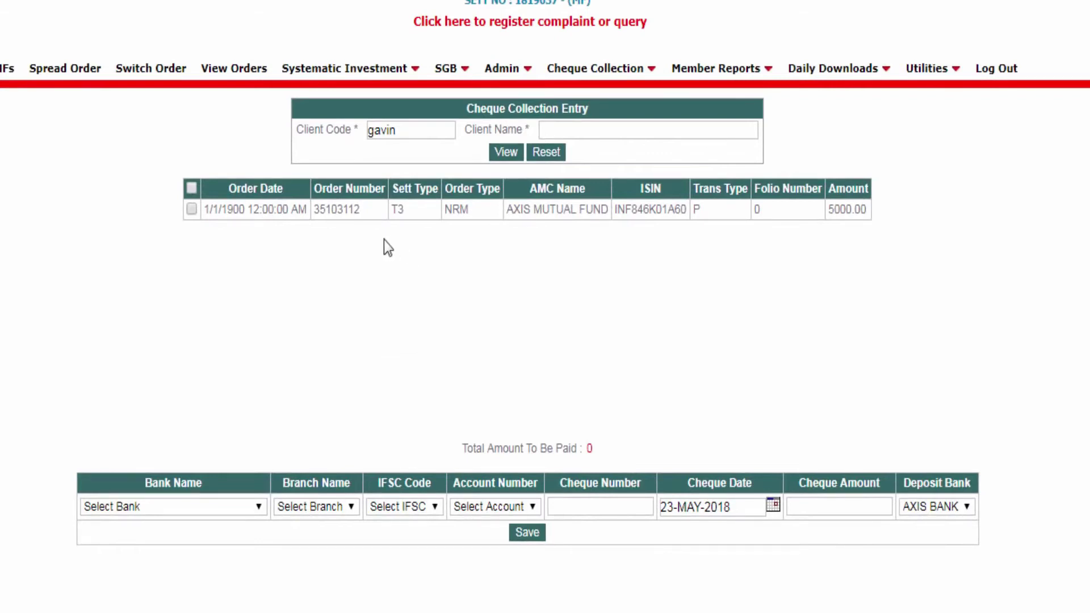
Step: Tick the AXIS MUTUAL FUND order and enter an HDFC BANK cheque for 5000 with its cheque number
{"action": "left_click", "coordinate": [192, 210]}
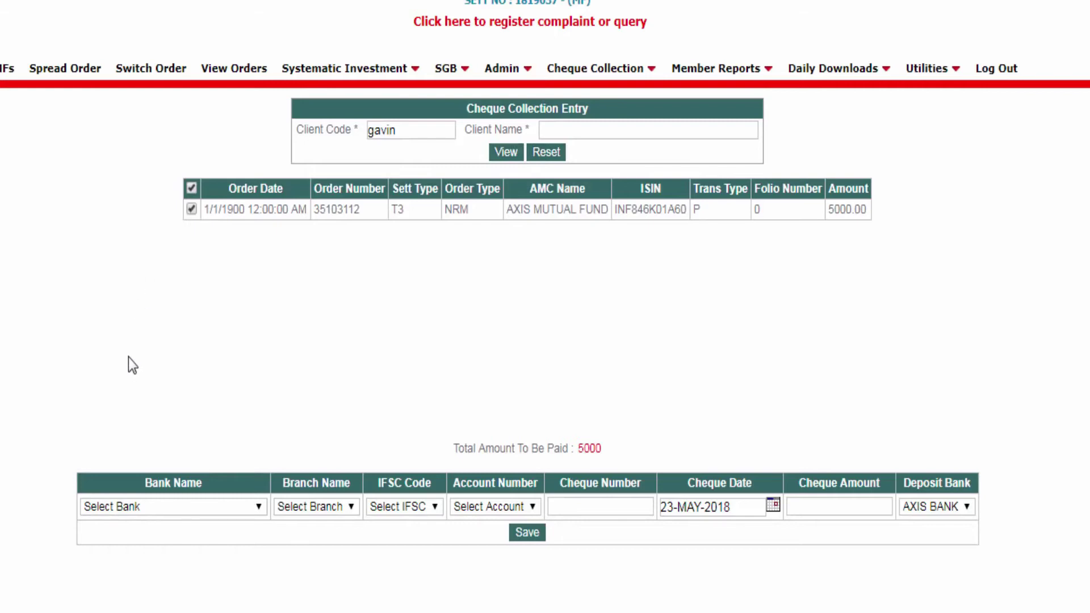
{"action": "left_click", "coordinate": [156, 509]}
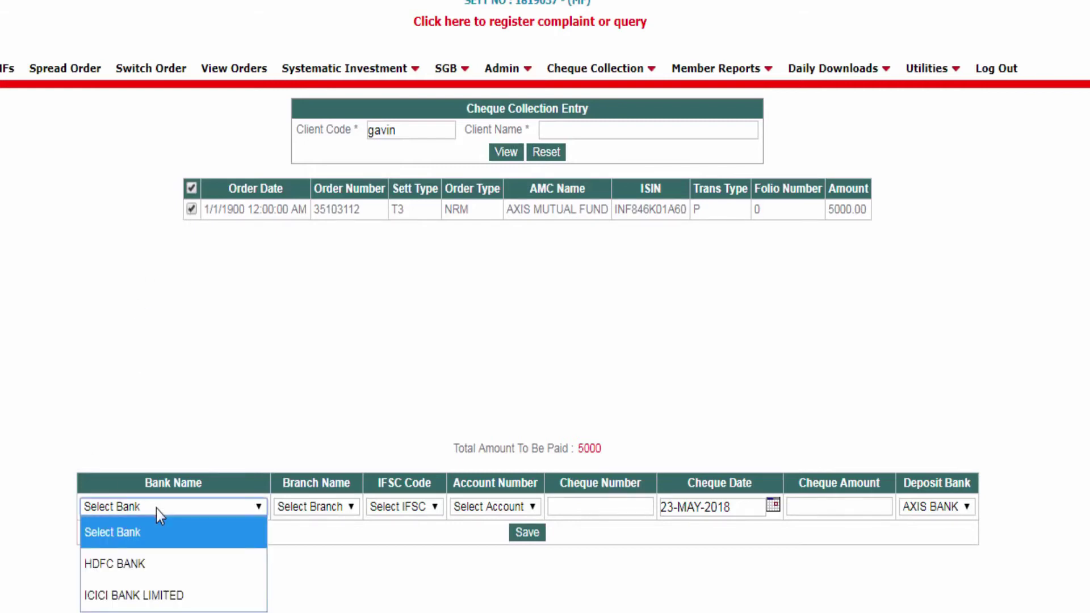
{"action": "left_click", "coordinate": [153, 568]}
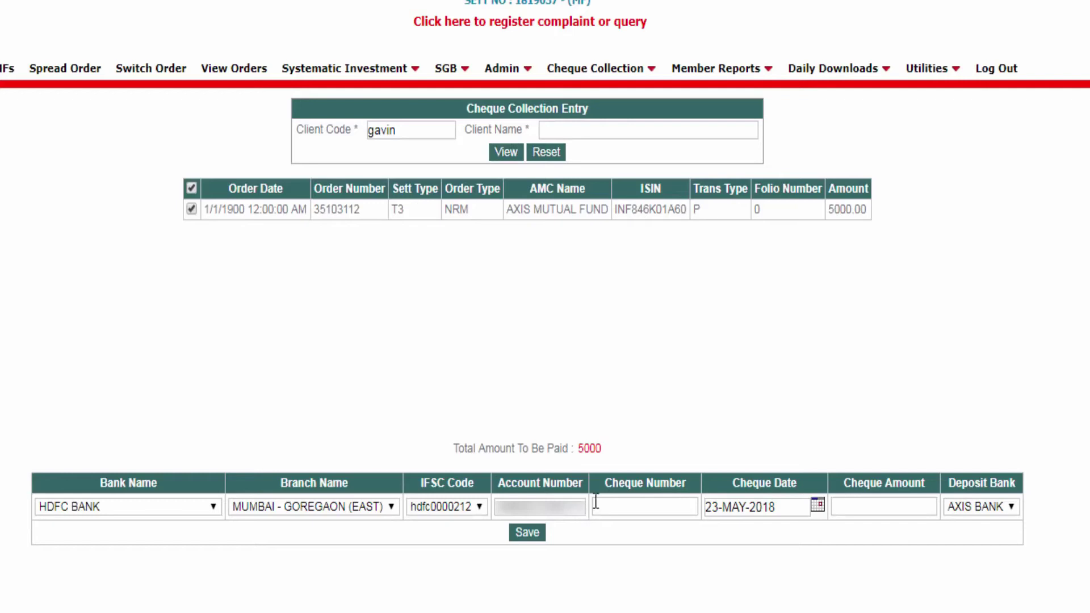
{"action": "left_click", "coordinate": [608, 504]}
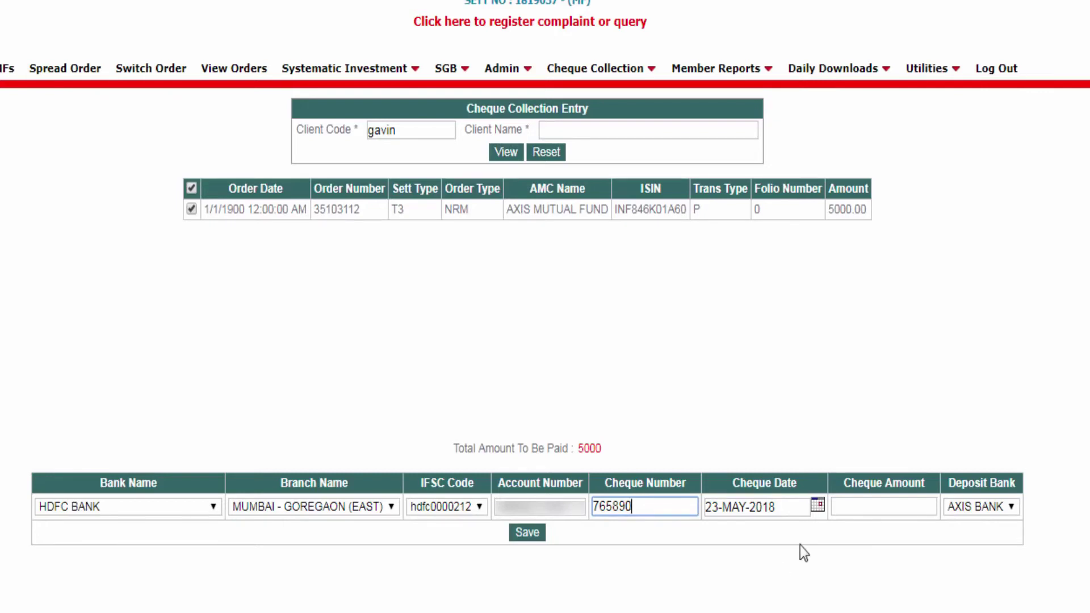
{"action": "left_click", "coordinate": [869, 507]}
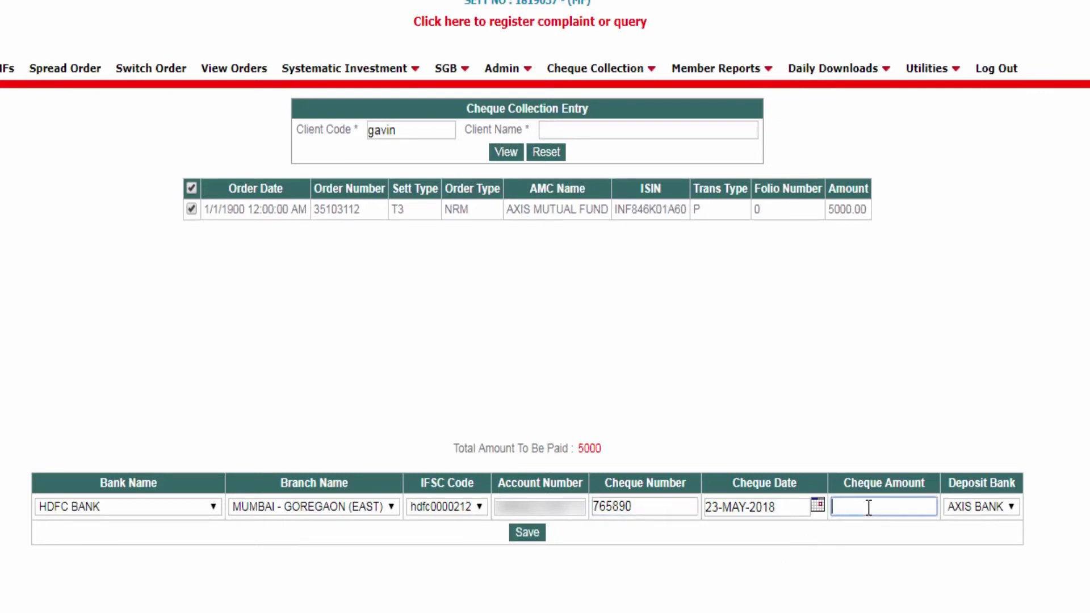
{"action": "type", "text": "500"}
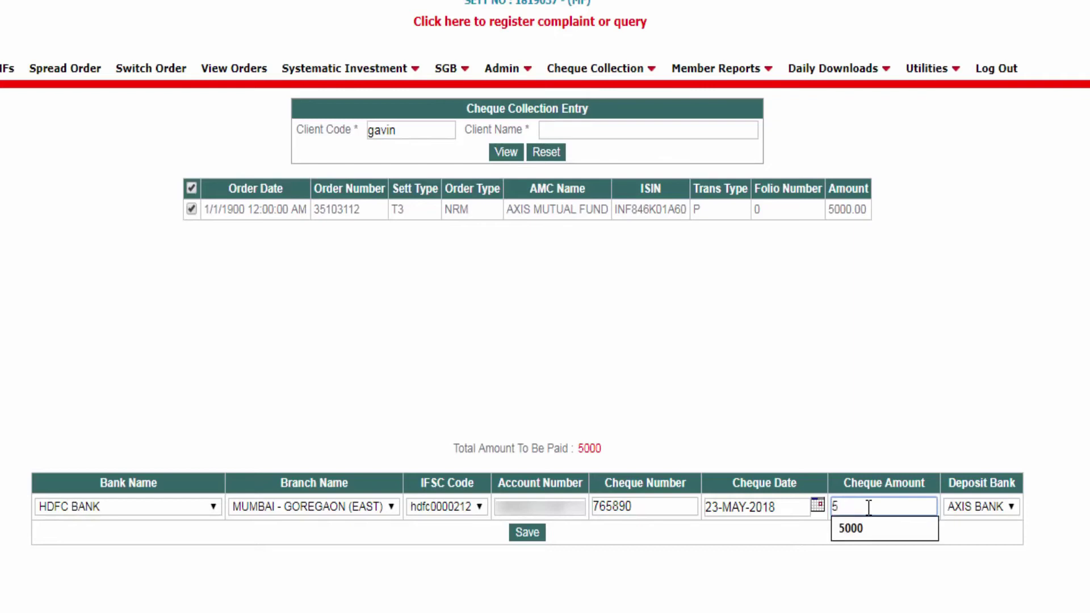
{"action": "type", "text": "0"}
{"action": "left_click", "coordinate": [690, 555]}
Step: Save the cheque collection entry and dismiss the 'Cheque Entry completed' confirmation
{"action": "left_click", "coordinate": [530, 539]}
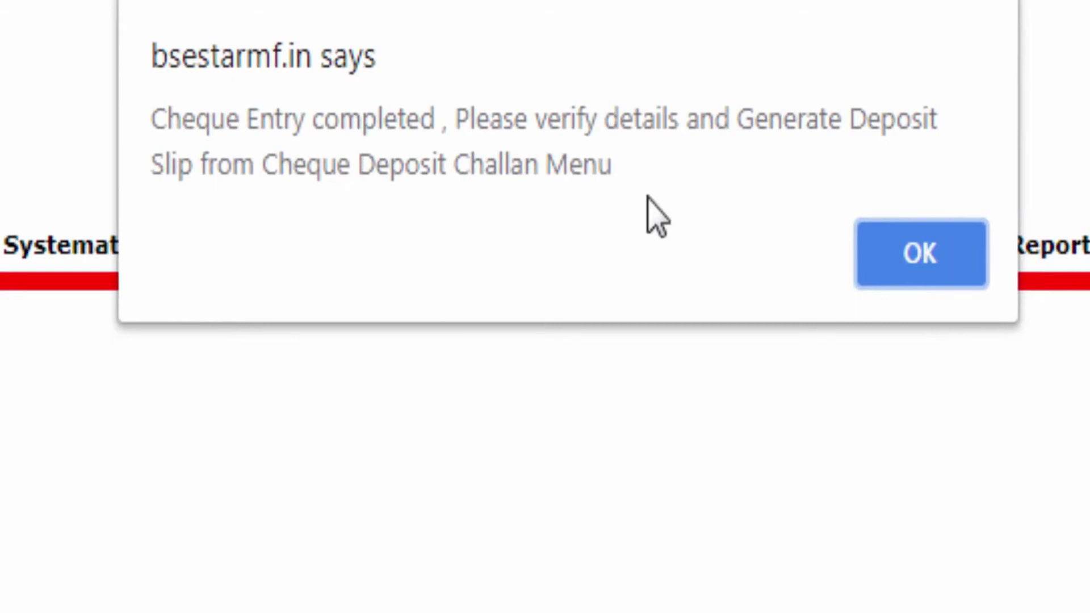
{"action": "left_click", "coordinate": [904, 261]}
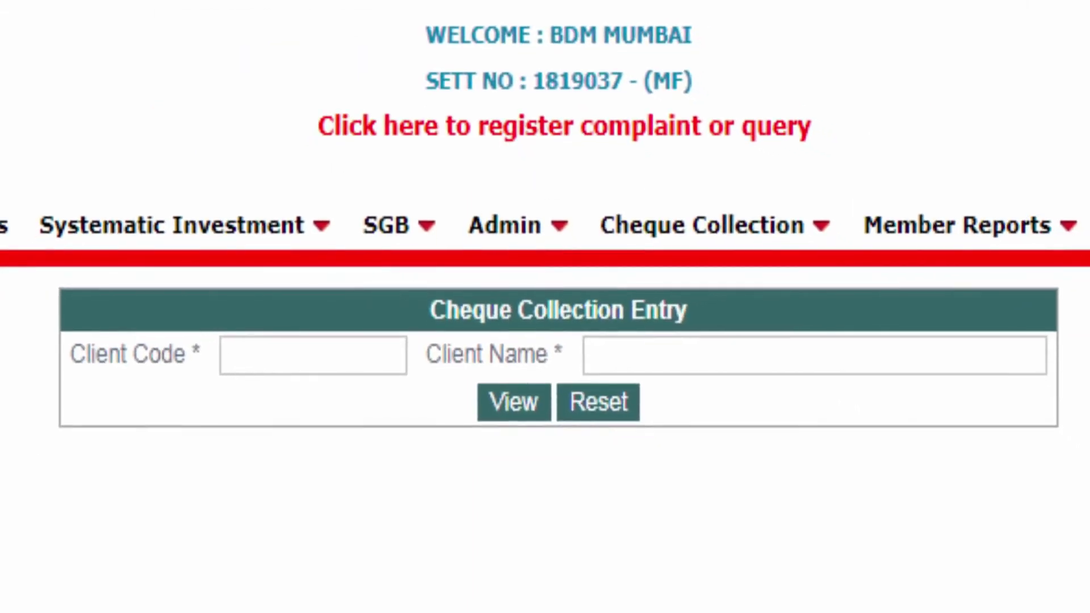
{"action": "mouse_move", "coordinate": [774, 230]}
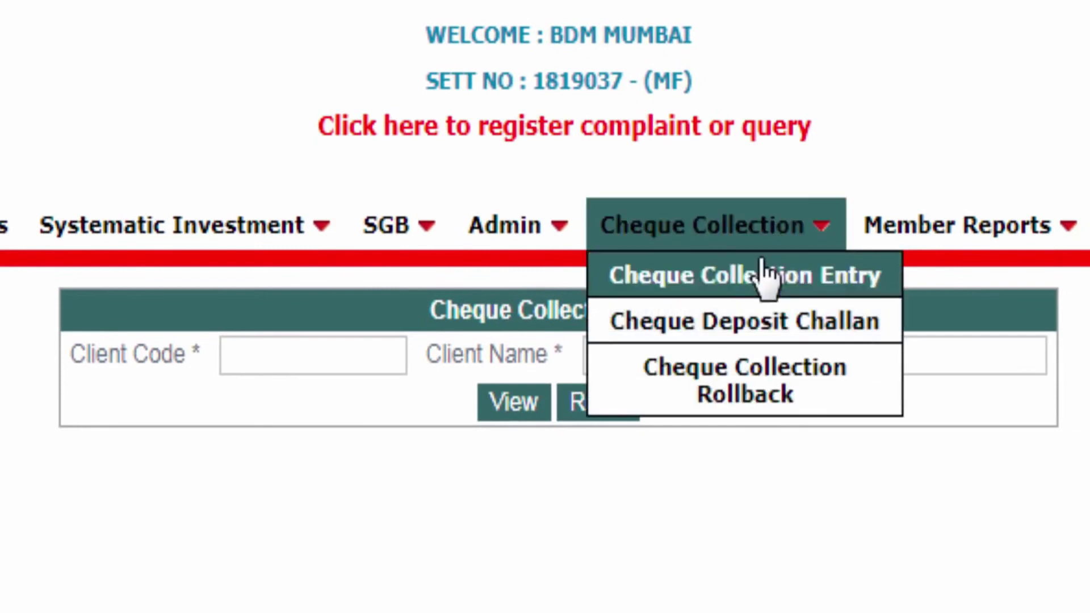
Step: In Cheque Deposit Challan, view the pending cheque details and verify the 5000 HDFC BANK cheque
{"action": "left_click", "coordinate": [763, 335]}
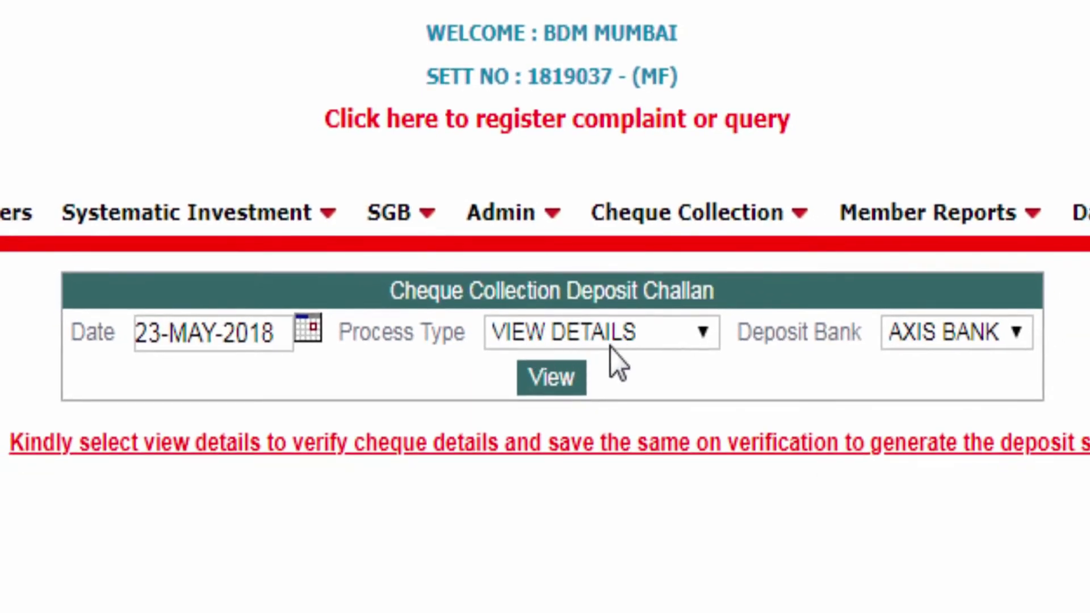
{"action": "left_click", "coordinate": [563, 254]}
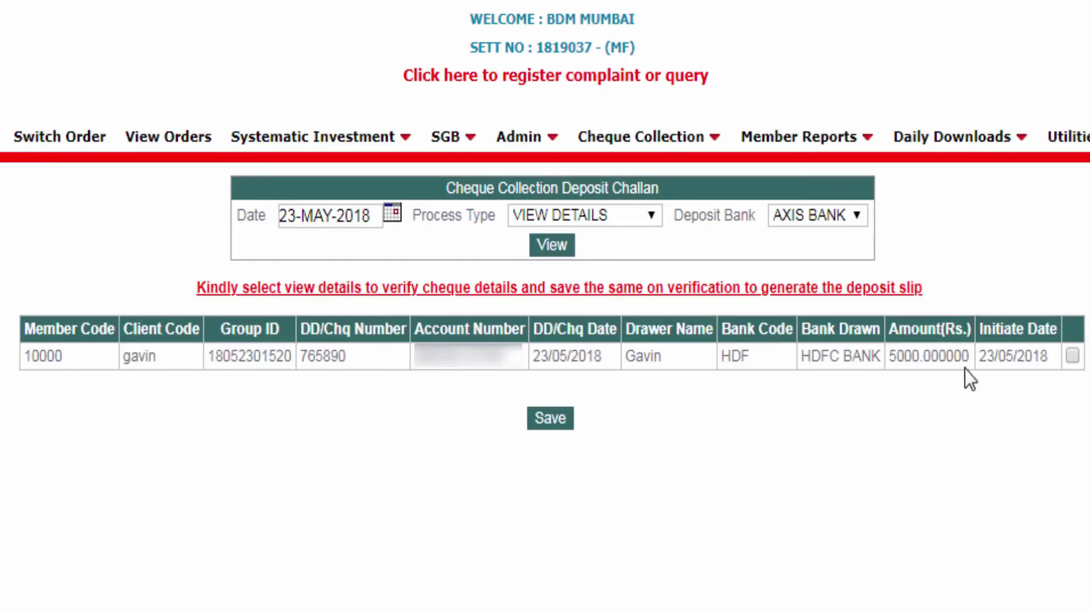
{"action": "left_click", "coordinate": [1071, 356]}
{"action": "left_click", "coordinate": [561, 420]}
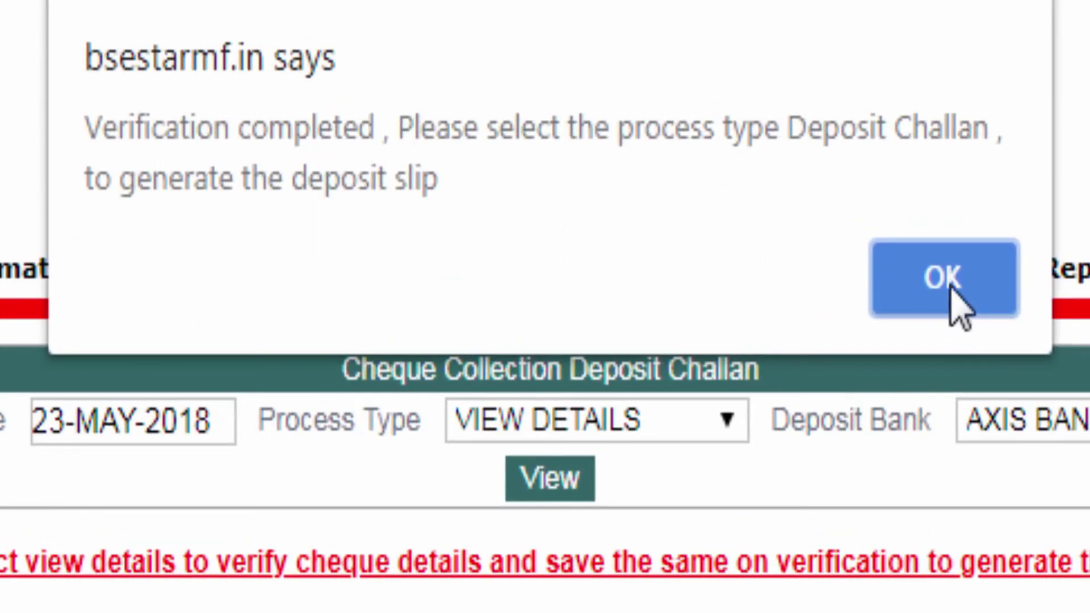
Step: Dismiss the verification alert and list the DEPOSIT CHALLAN entries for AXIS BANK dated 23-MAY-2018
{"action": "left_click", "coordinate": [944, 278]}
{"action": "mouse_move", "coordinate": [767, 278]}
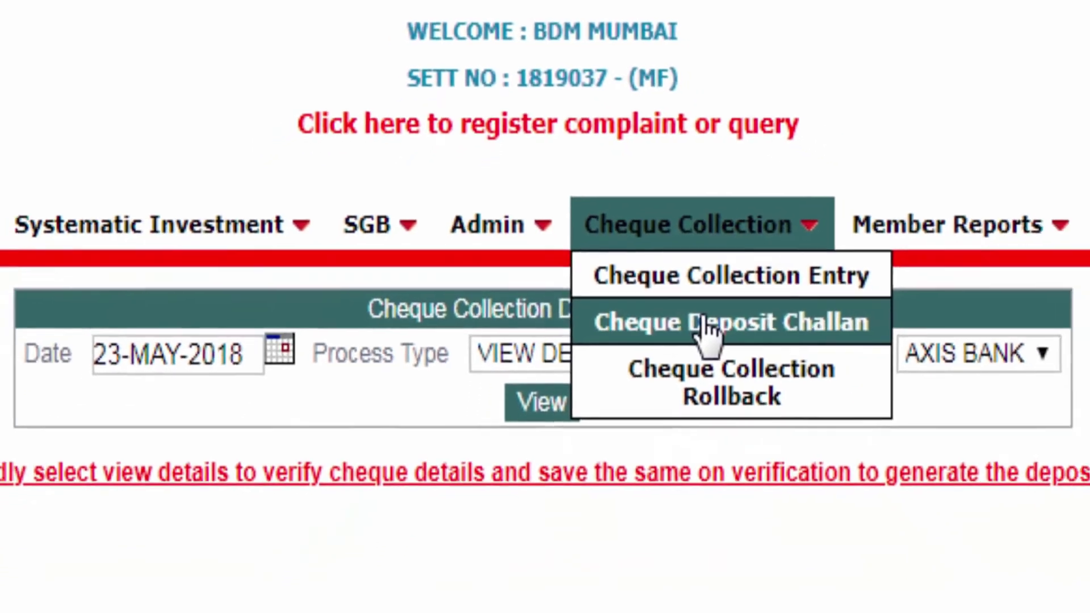
{"action": "left_click", "coordinate": [734, 372]}
{"action": "left_click", "coordinate": [601, 320]}
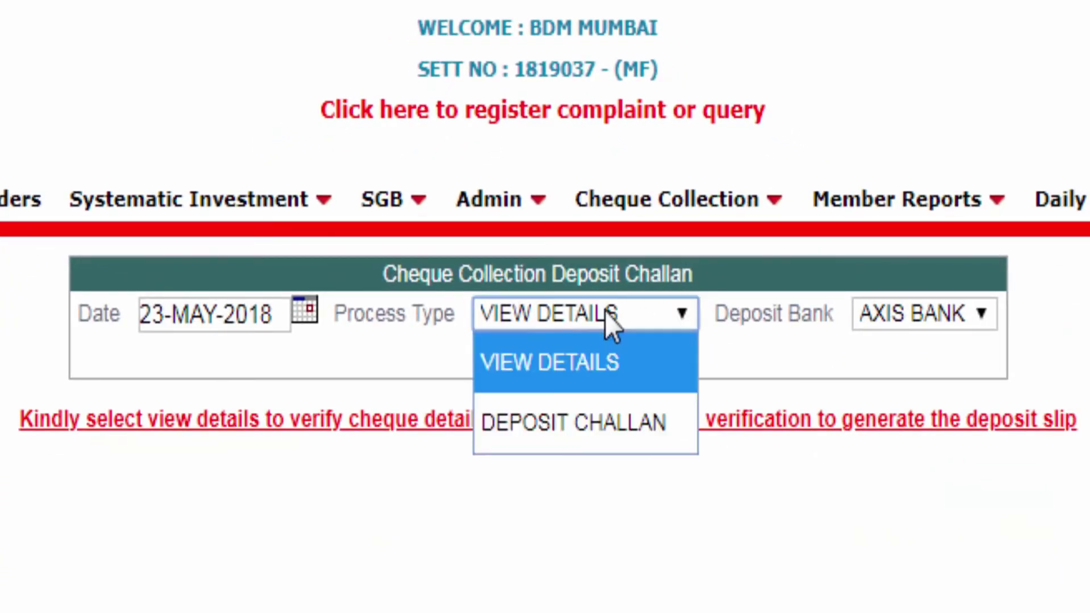
{"action": "left_click", "coordinate": [594, 436]}
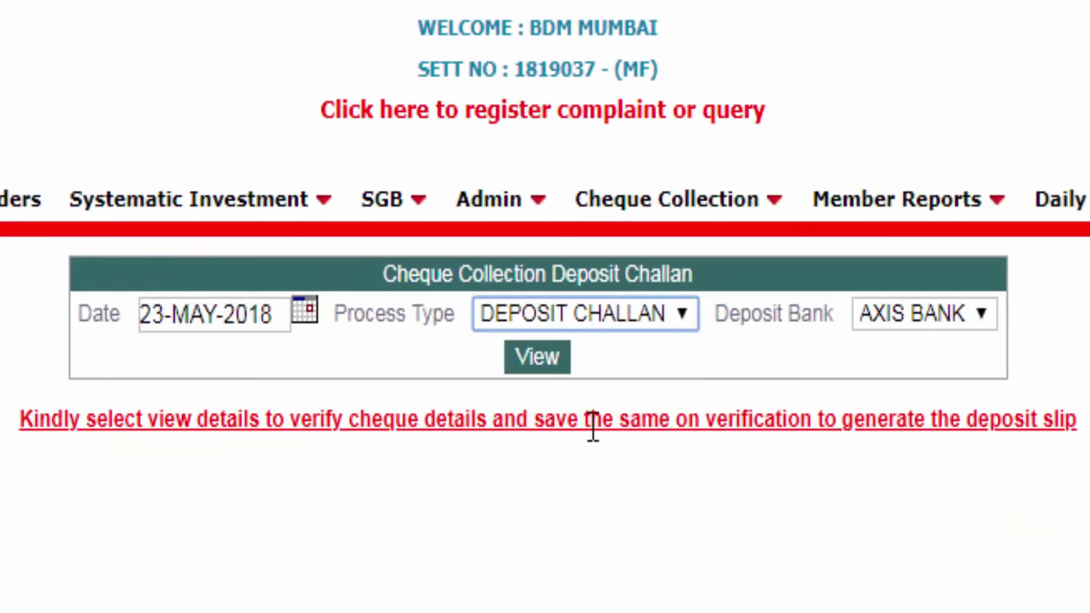
{"action": "left_click", "coordinate": [545, 358]}
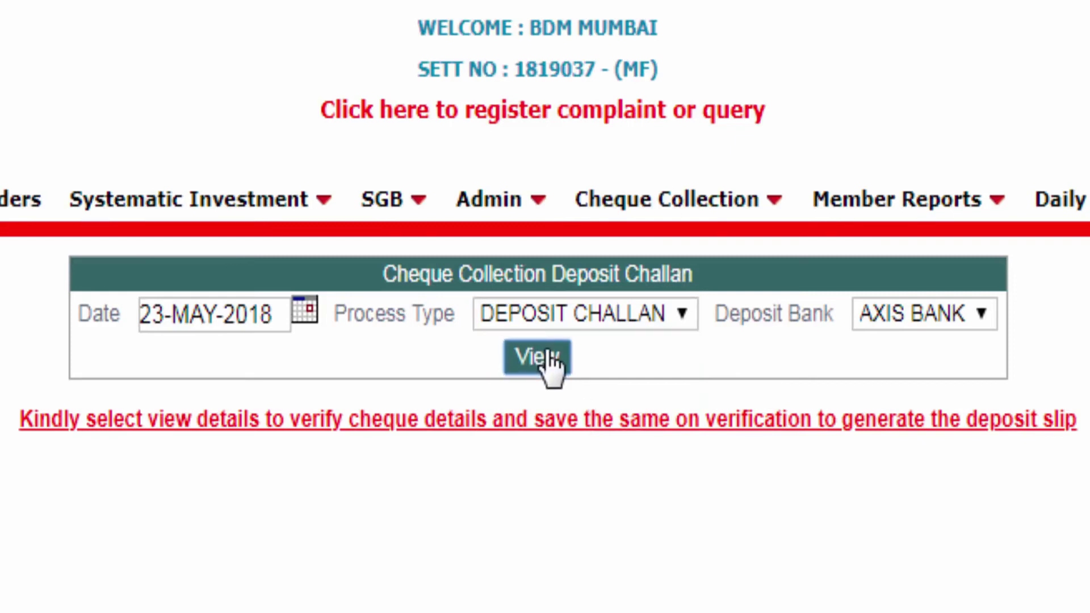